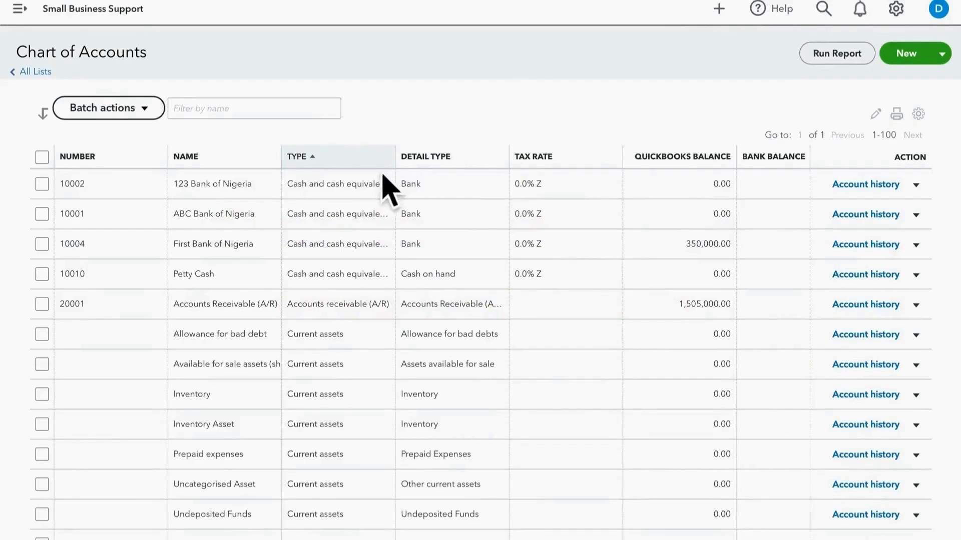
Step: Start a new account with account type Cash and cash equivalents and detail type Bank
{"action": "left_click", "coordinate": [908, 63]}
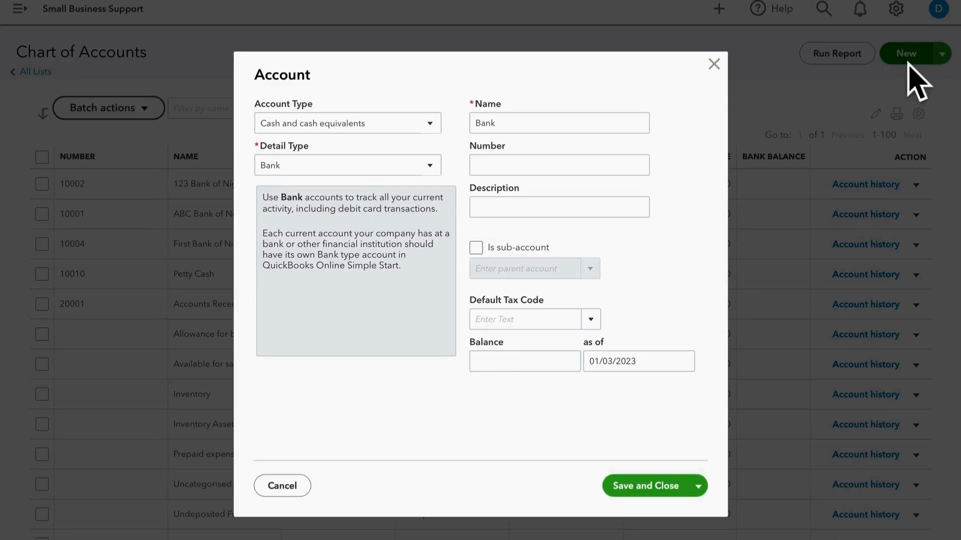
{"action": "left_click", "coordinate": [436, 132]}
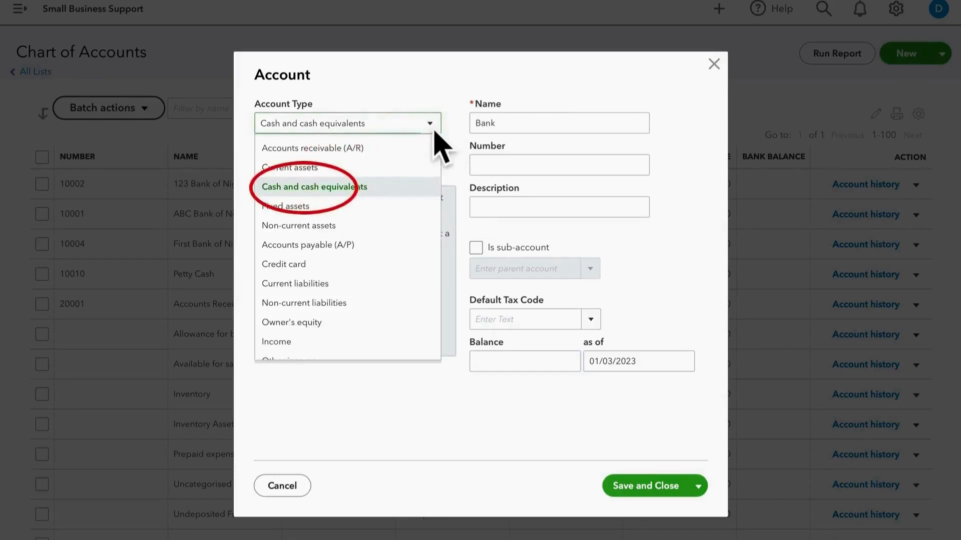
{"action": "left_click", "coordinate": [366, 193]}
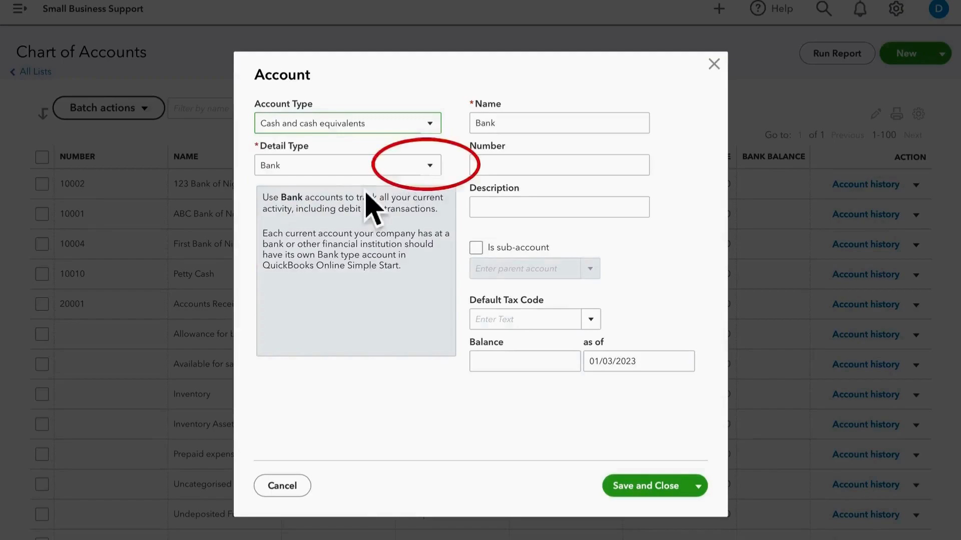
{"action": "left_click", "coordinate": [406, 166]}
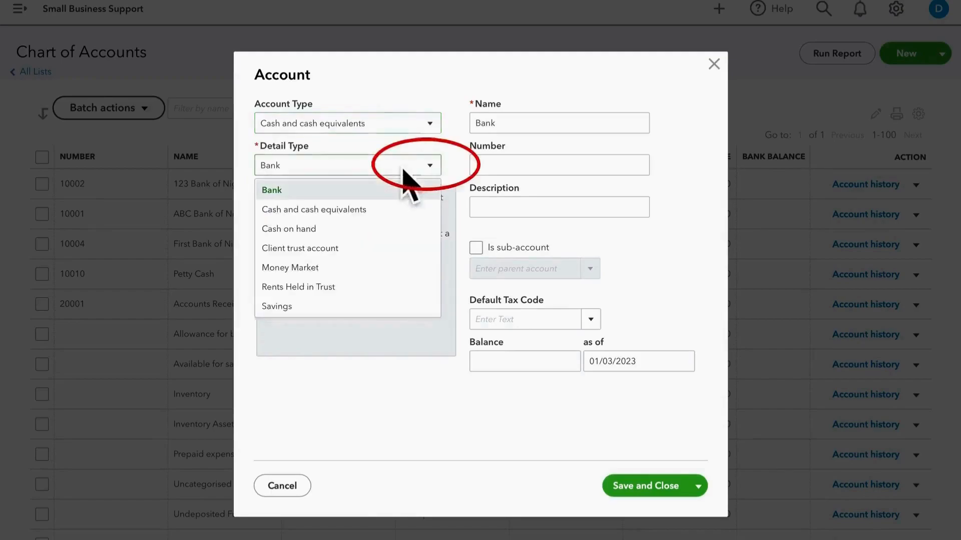
{"action": "left_click", "coordinate": [301, 198]}
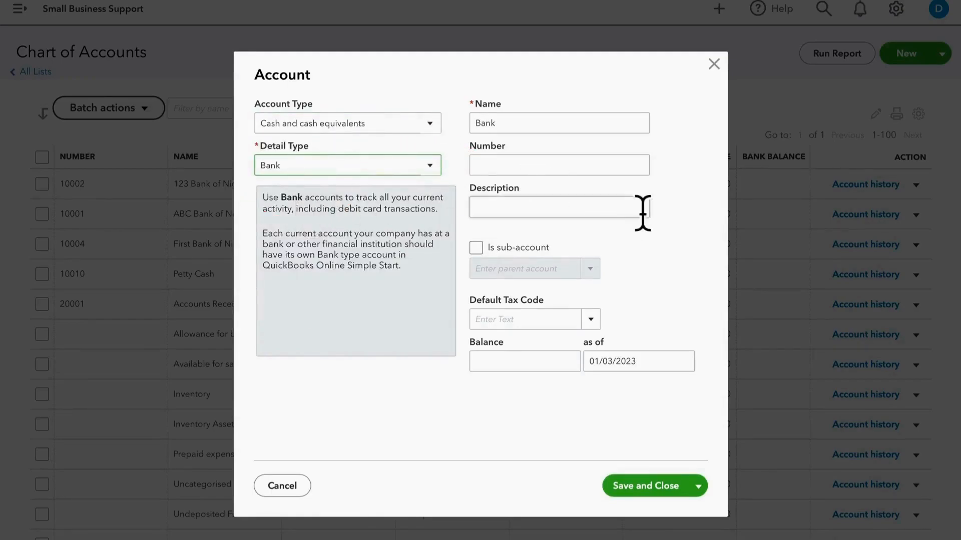
Step: Name the account Solid Bank and copy that name into its description
{"action": "left_click", "coordinate": [484, 129]}
{"action": "type", "text": "Solid"}
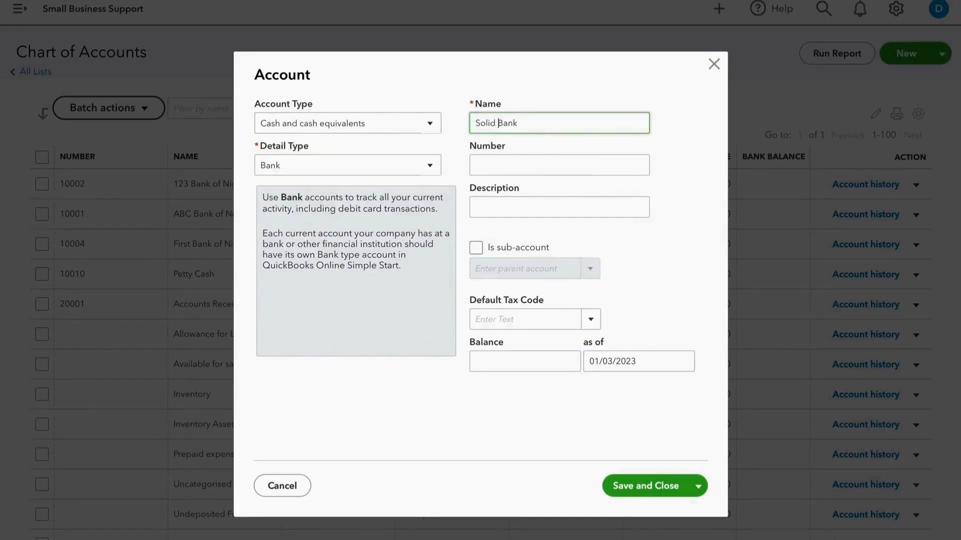
{"action": "left_click_drag", "start_coordinate": [542, 138], "coordinate": [476, 125]}
{"action": "key", "text": "ctrl+c"}
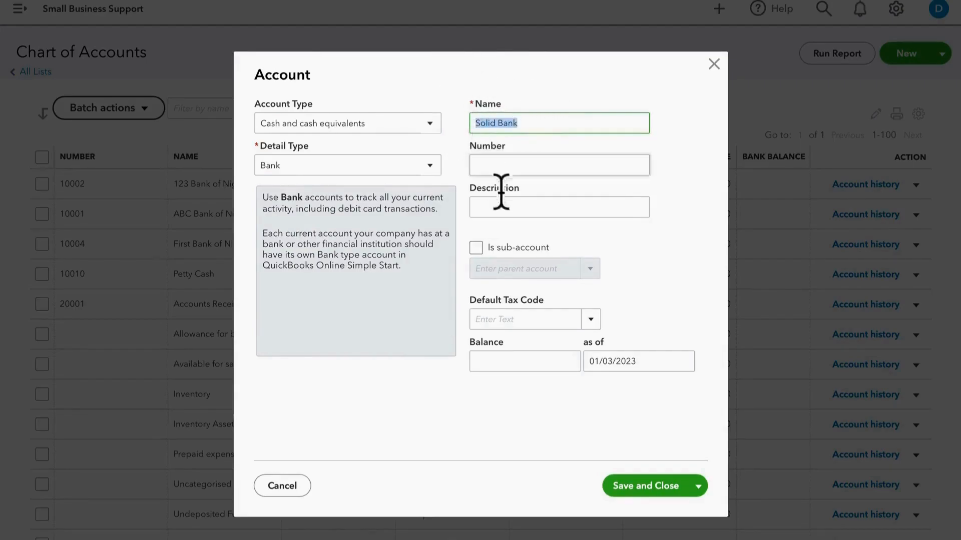
{"action": "left_click", "coordinate": [498, 211]}
{"action": "key", "text": "ctrl+v"}
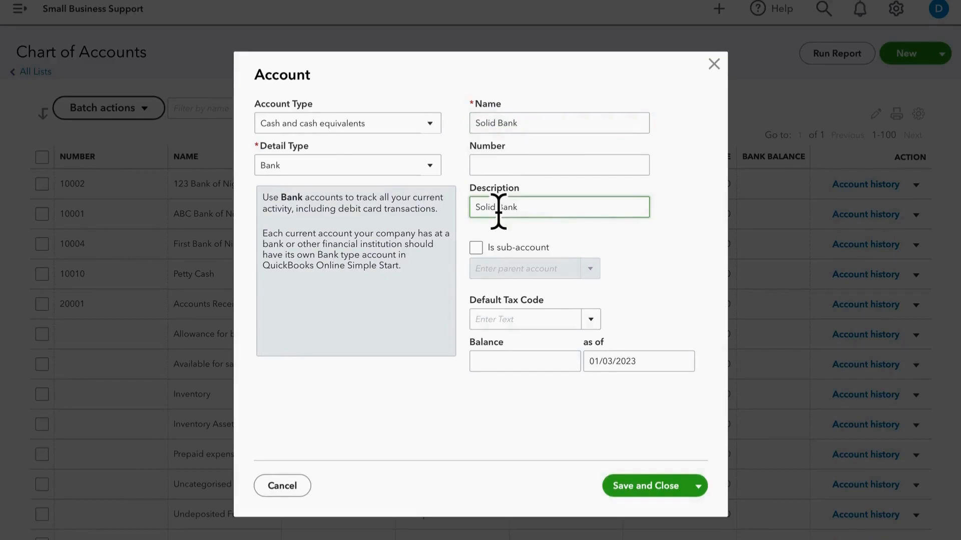
Step: Assign the chart-of-accounts code 10003 to Solid Bank and set its default tax code to 0.0% Z
{"action": "left_click", "coordinate": [491, 170]}
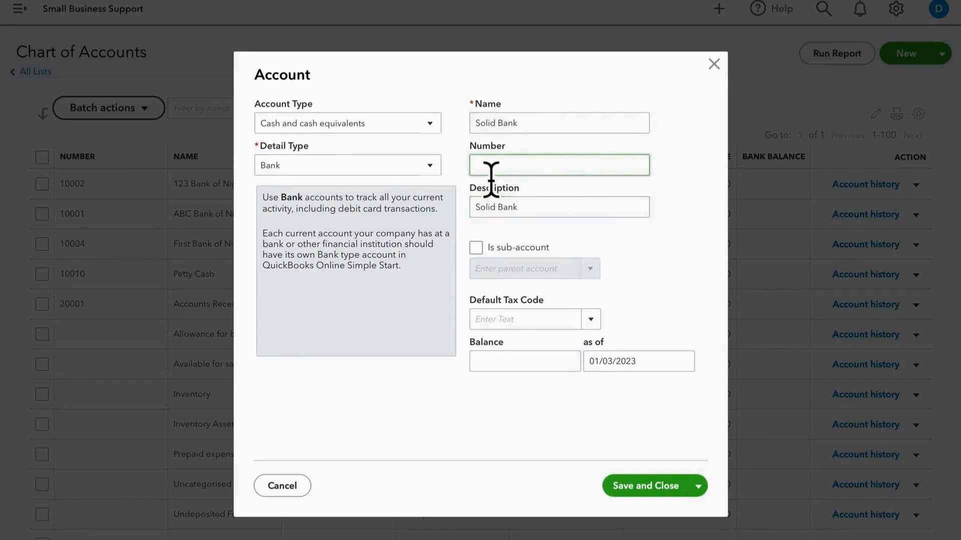
{"action": "type", "text": "1000"}
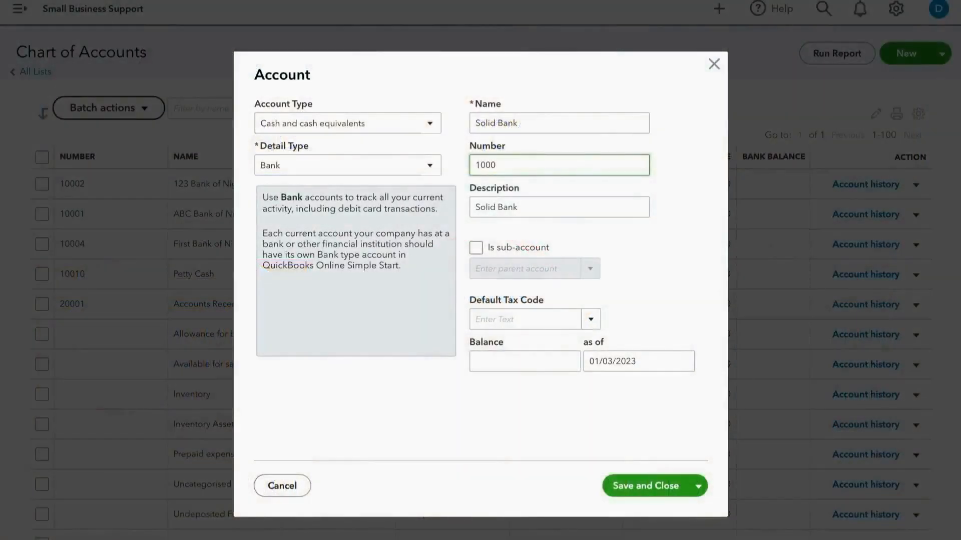
{"action": "type", "text": "3"}
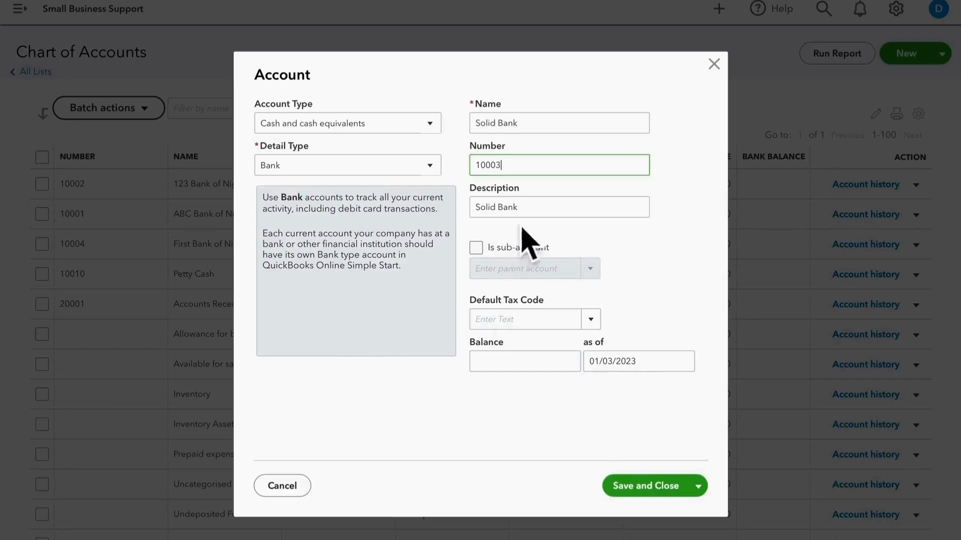
{"action": "left_click", "coordinate": [511, 332]}
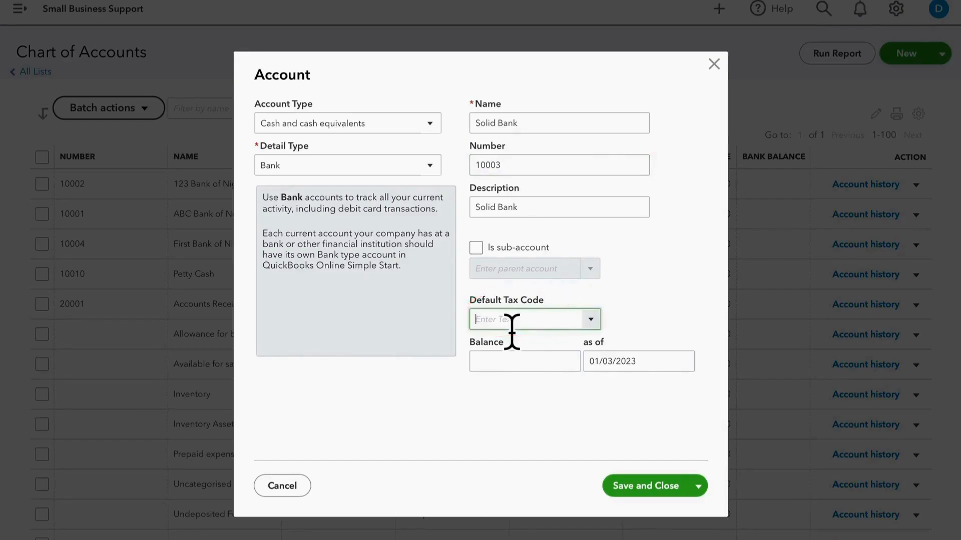
{"action": "type", "text": "0.0% Z Import"}
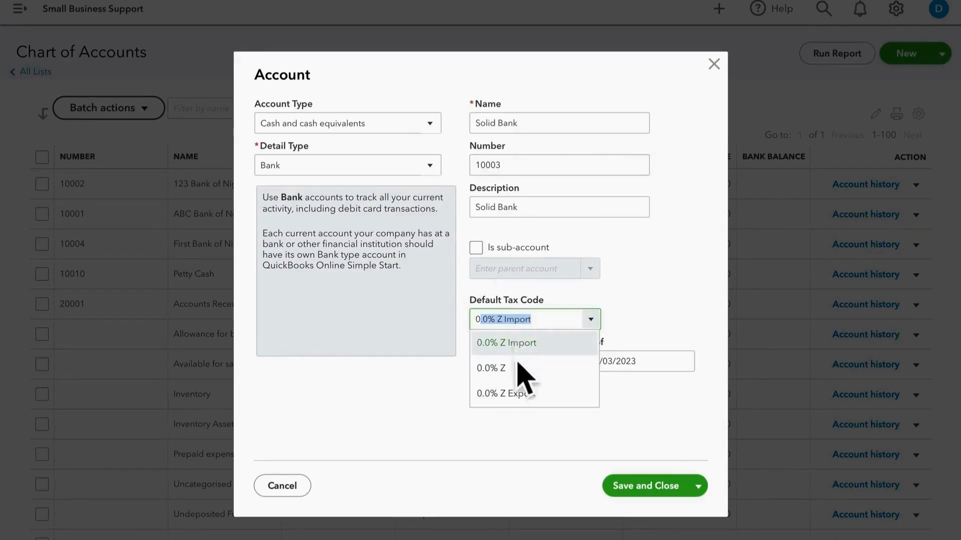
{"action": "left_click", "coordinate": [495, 367]}
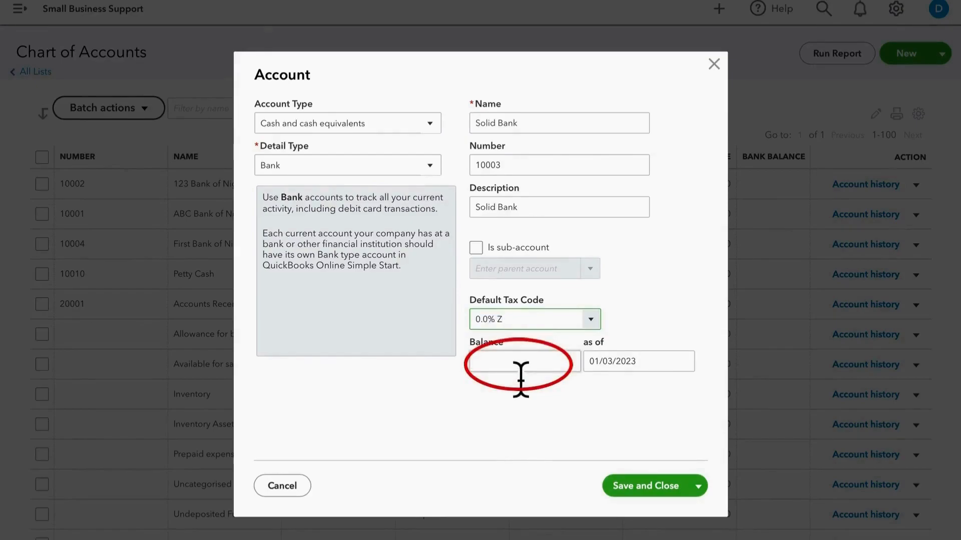
Step: Enter an opening balance of 200,000 as of 12/31/2022 for Solid Bank and save the account
{"action": "left_click", "coordinate": [520, 371]}
{"action": "type", "text": "200000"}
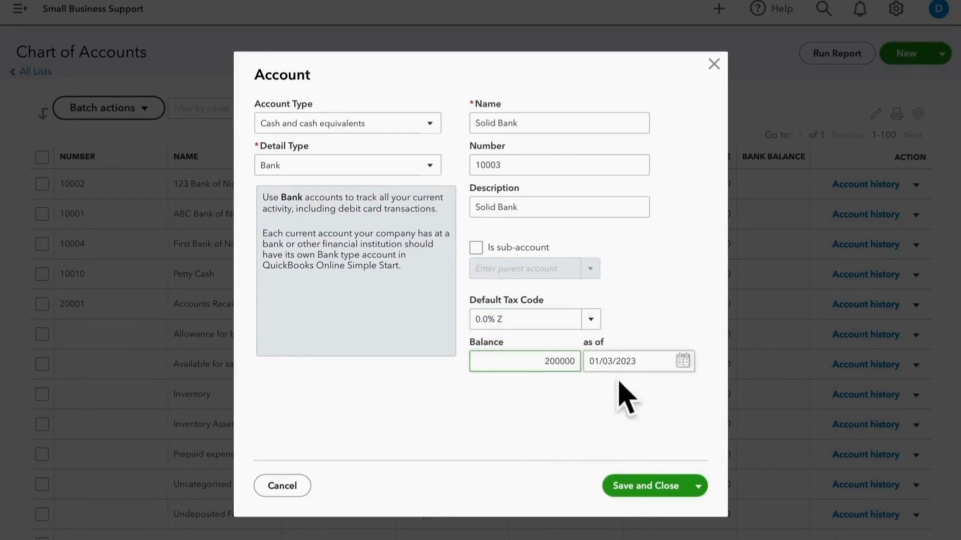
{"action": "left_click", "coordinate": [684, 362]}
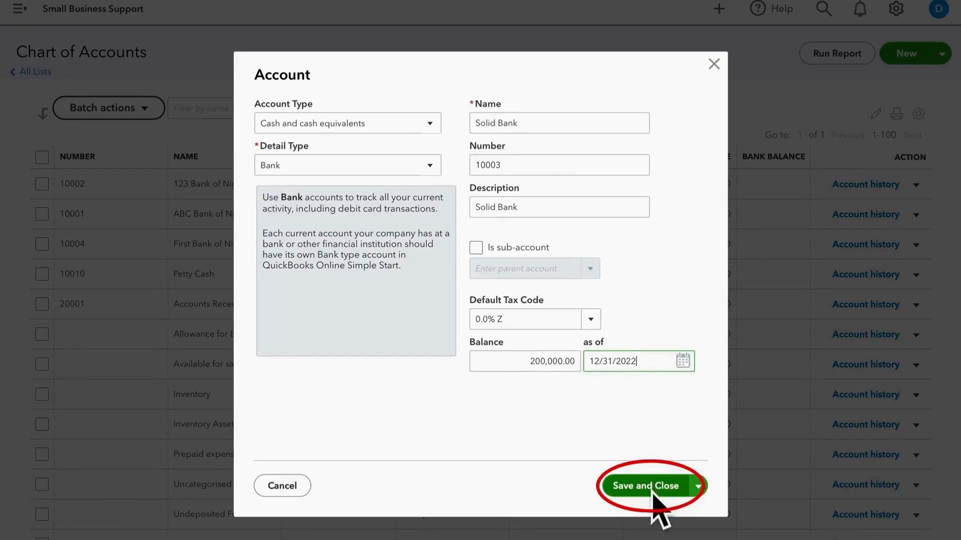
{"action": "left_click", "coordinate": [646, 486]}
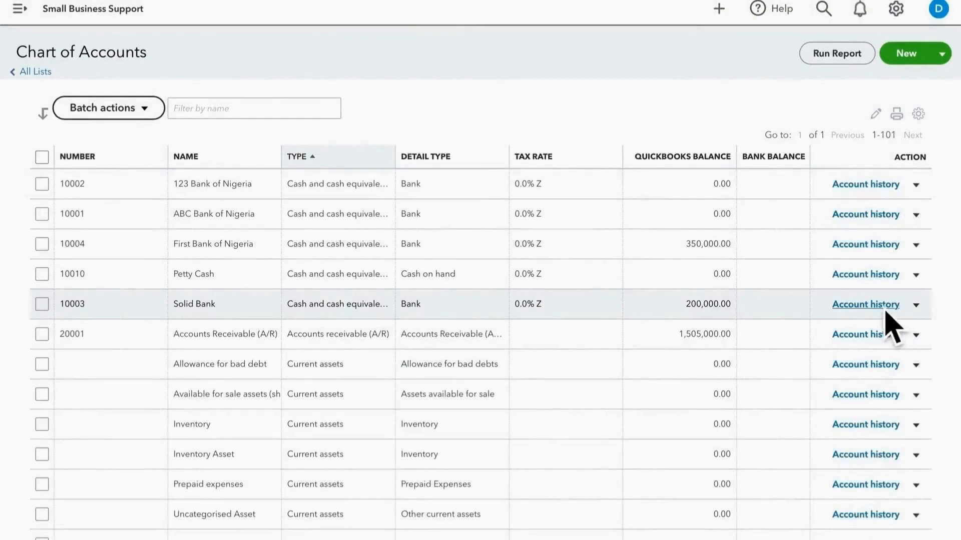
Step: Review the account history of Solid Bank and return to the Chart of Accounts
{"action": "left_click", "coordinate": [883, 304]}
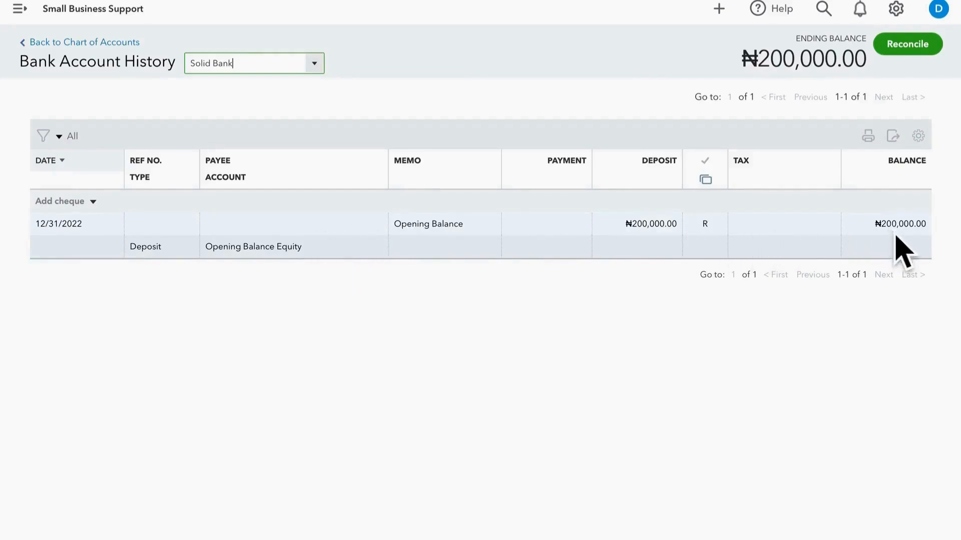
{"action": "left_click", "coordinate": [79, 46]}
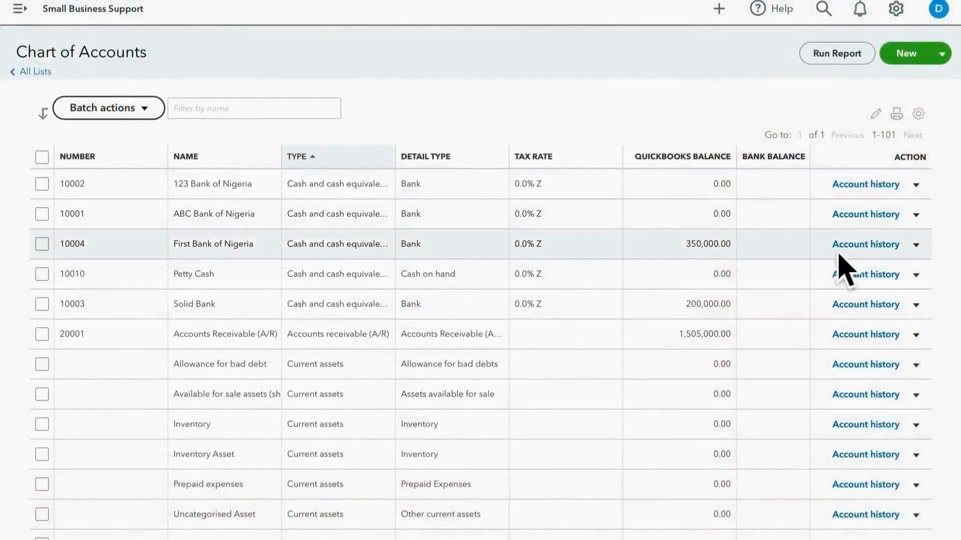
Step: Start connecting a bank for the First Bank of Nigeria account
{"action": "left_click", "coordinate": [926, 253]}
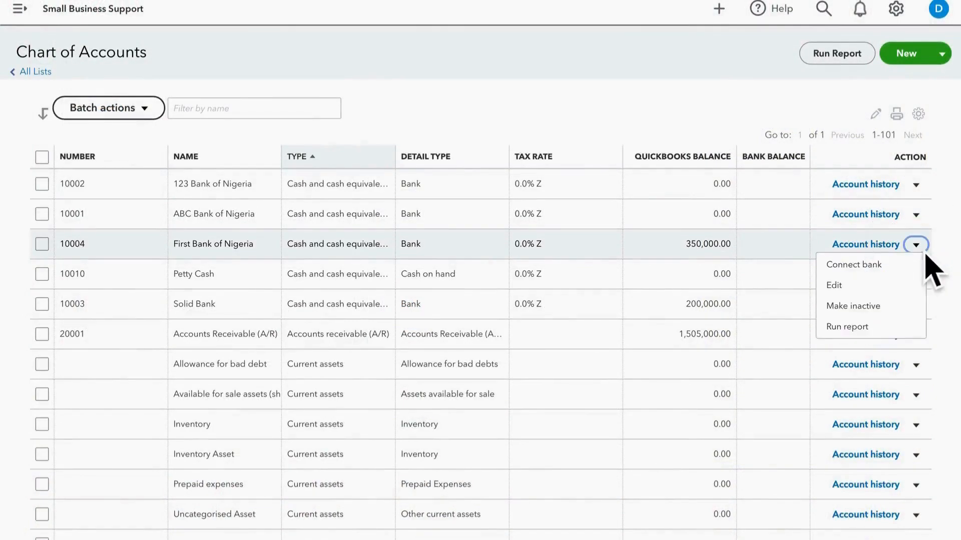
{"action": "left_click", "coordinate": [884, 270]}
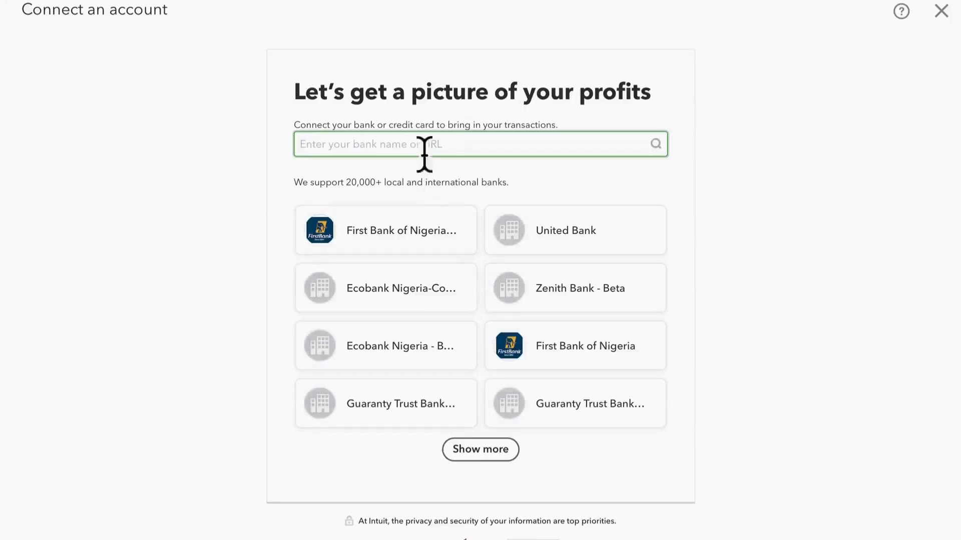
{"action": "left_click", "coordinate": [417, 150]}
{"action": "type", "text": "First Bank"}
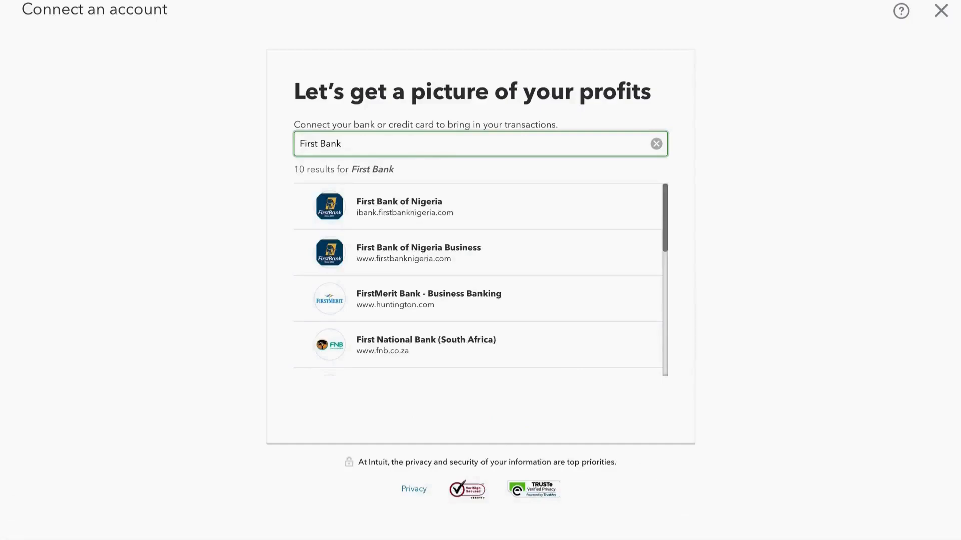
{"action": "left_click", "coordinate": [657, 146]}
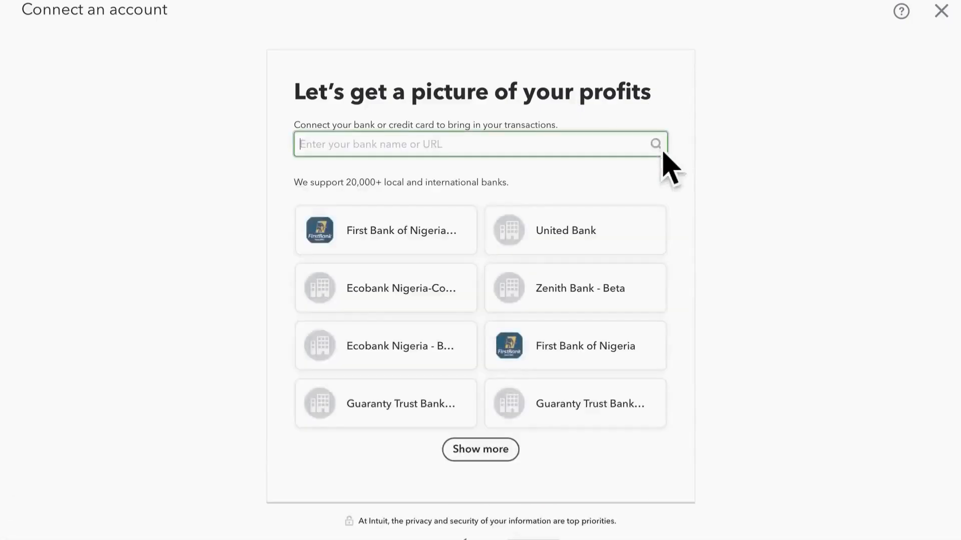
Step: Search the supported banks for First Bank and choose First Bank of Nigeria (ibank.firstbanknigeria.com)
{"action": "left_click", "coordinate": [429, 146]}
{"action": "type", "text": "First Bank"}
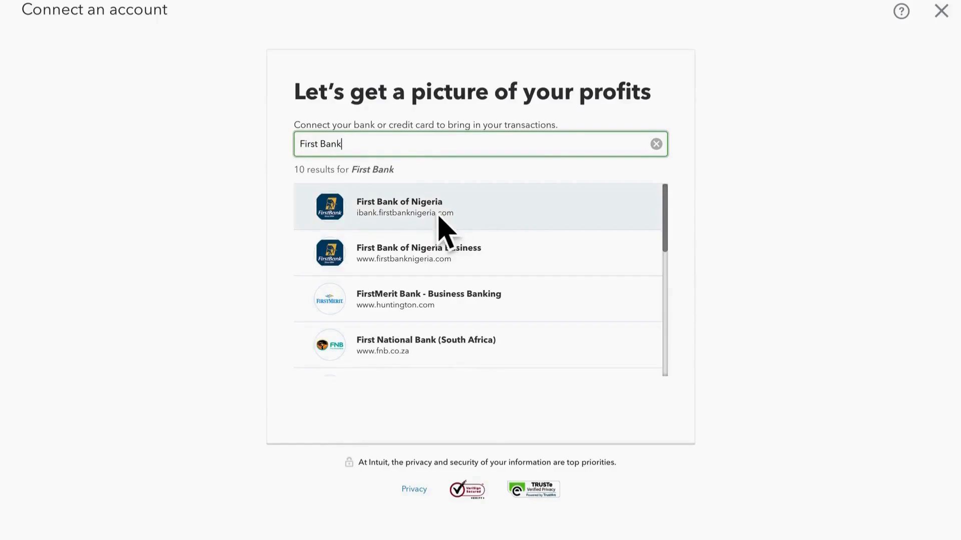
{"action": "left_click", "coordinate": [439, 215]}
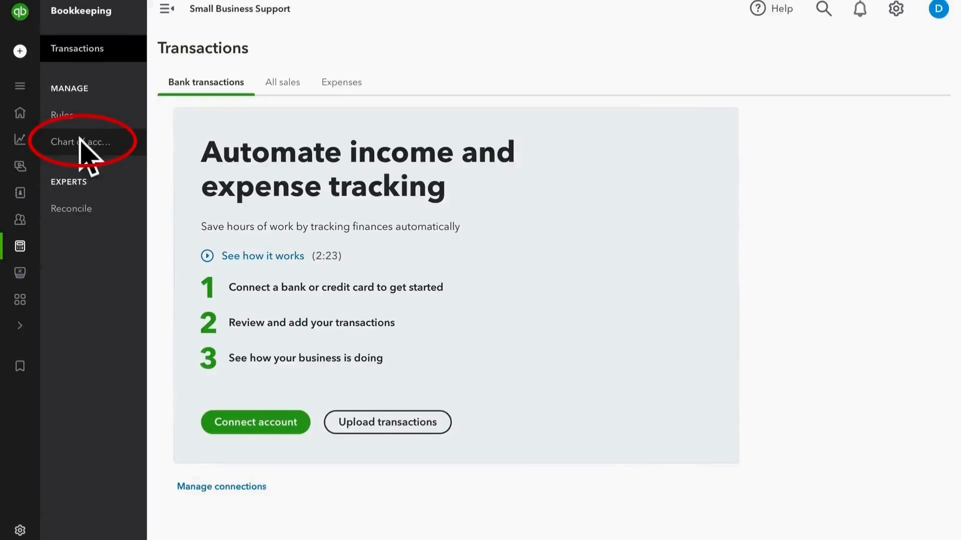
Step: Return to the Chart of Accounts, open the 123 Bank of Nigeria account for editing, and save it
{"action": "left_click", "coordinate": [80, 139]}
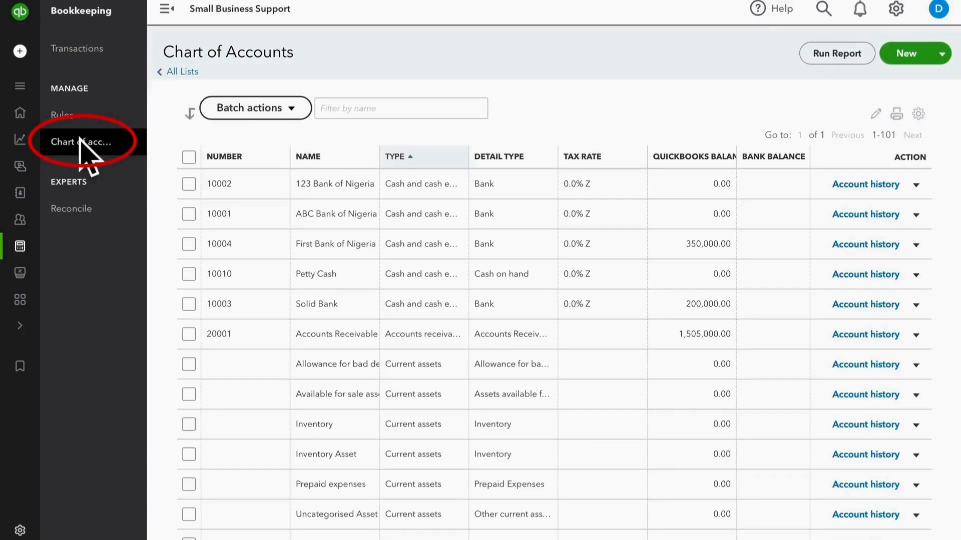
{"action": "left_click", "coordinate": [916, 185]}
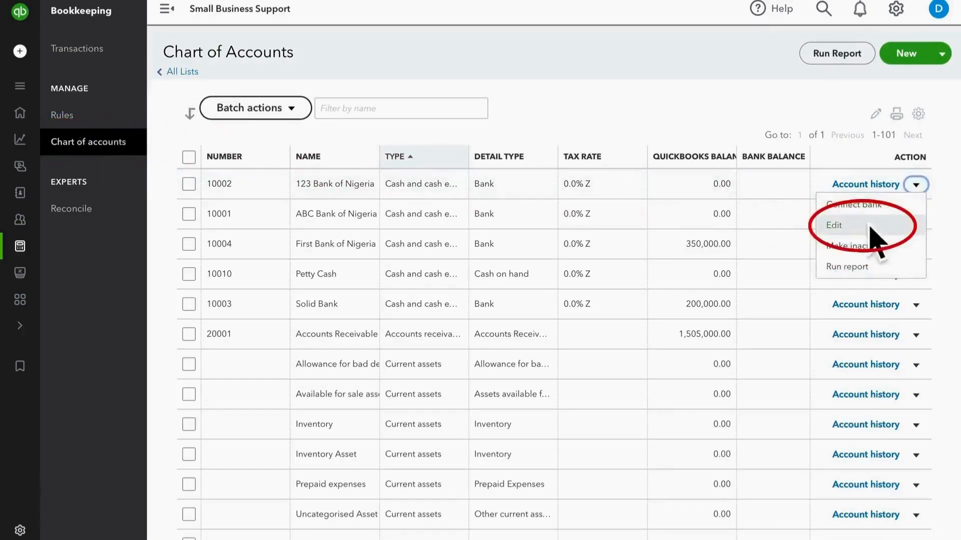
{"action": "left_click", "coordinate": [862, 229]}
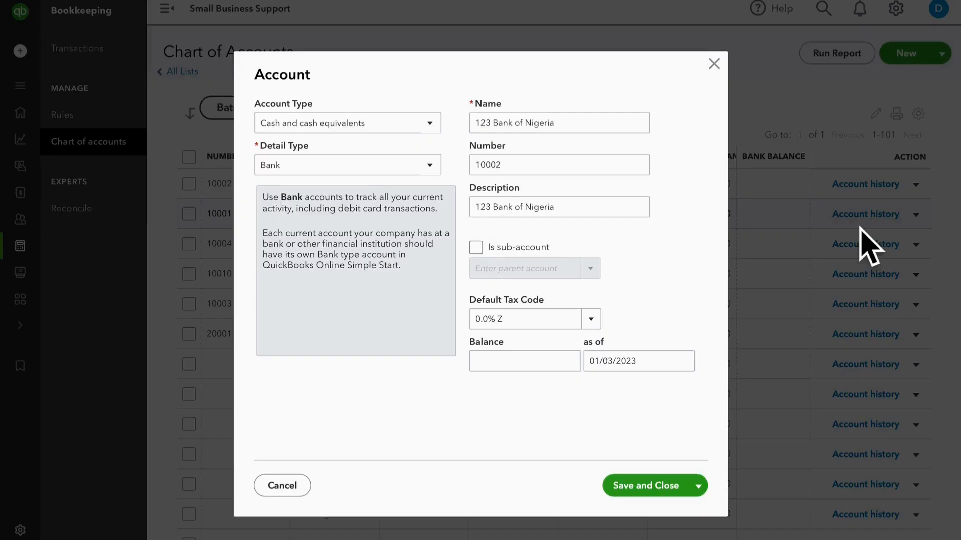
{"action": "left_click", "coordinate": [656, 487]}
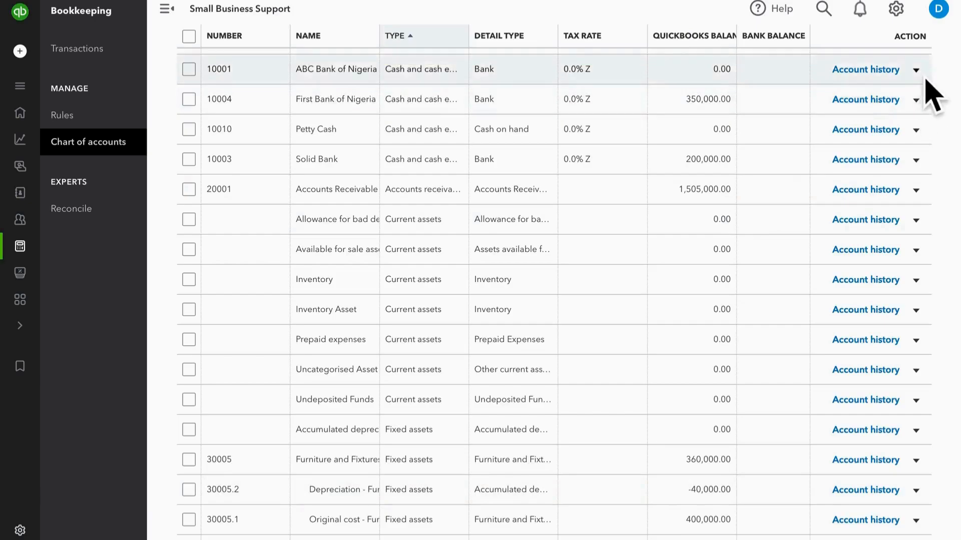
Step: Make the ABC Bank of Nigeria account inactive
{"action": "left_click", "coordinate": [917, 71]}
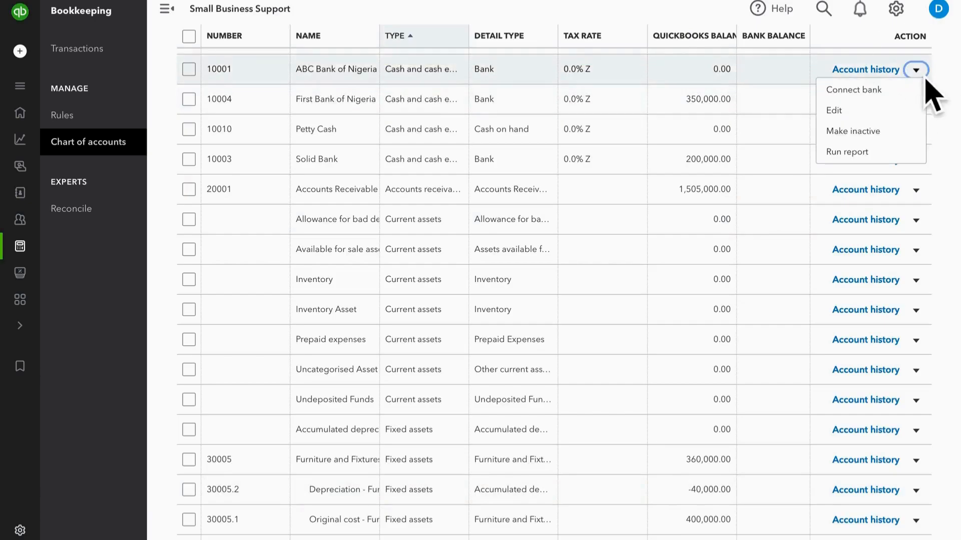
{"action": "left_click", "coordinate": [876, 139]}
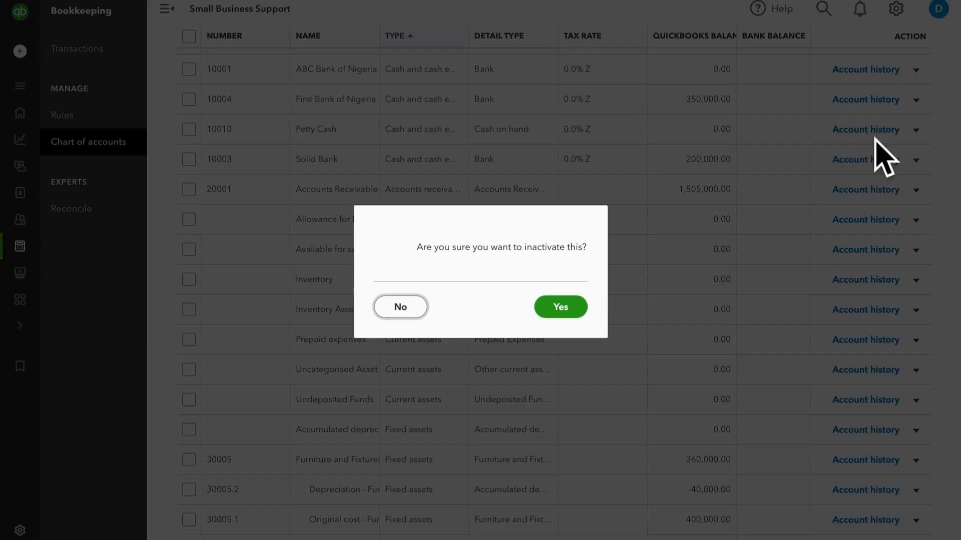
{"action": "left_click", "coordinate": [564, 317]}
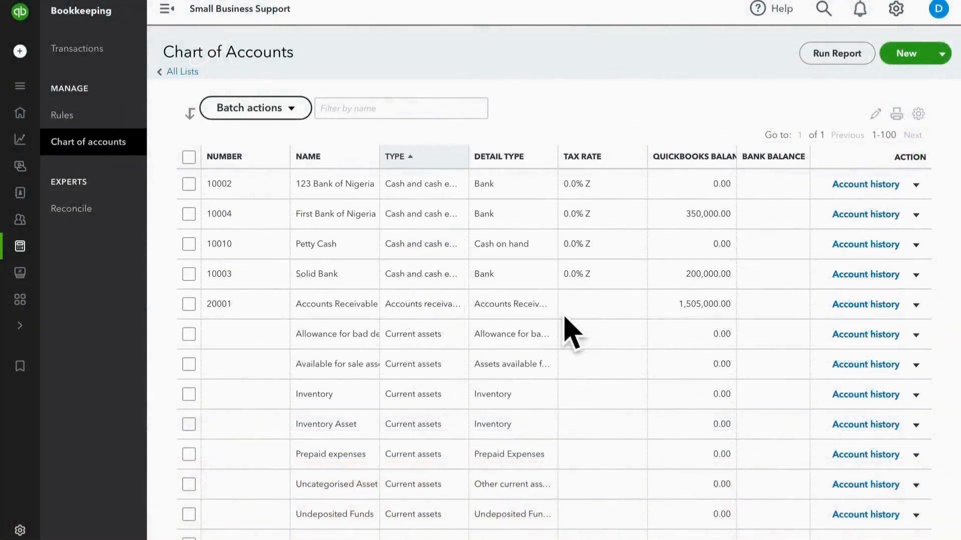
Step: Include inactive accounts in the Chart of Accounts list and reactivate ABC Bank of Nigeria
{"action": "left_click", "coordinate": [928, 123]}
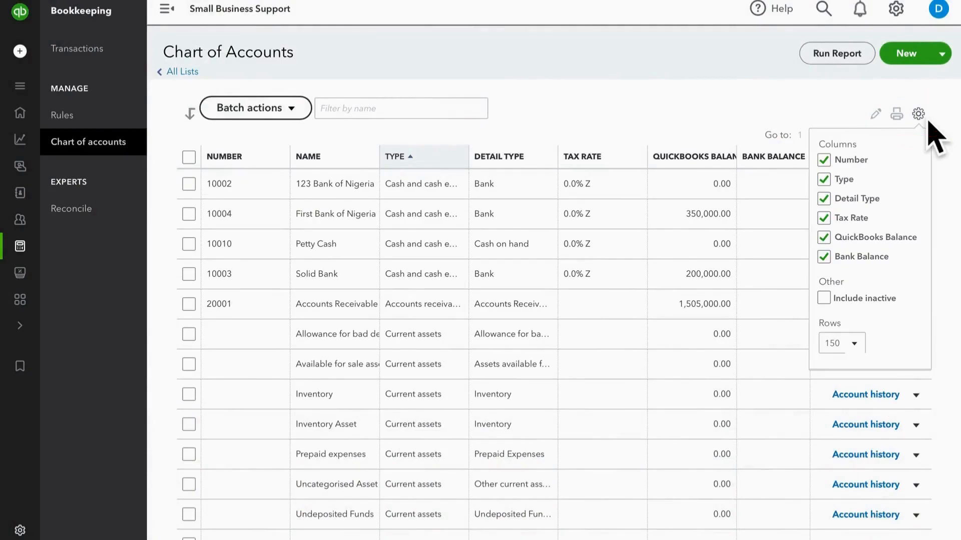
{"action": "left_click", "coordinate": [834, 307]}
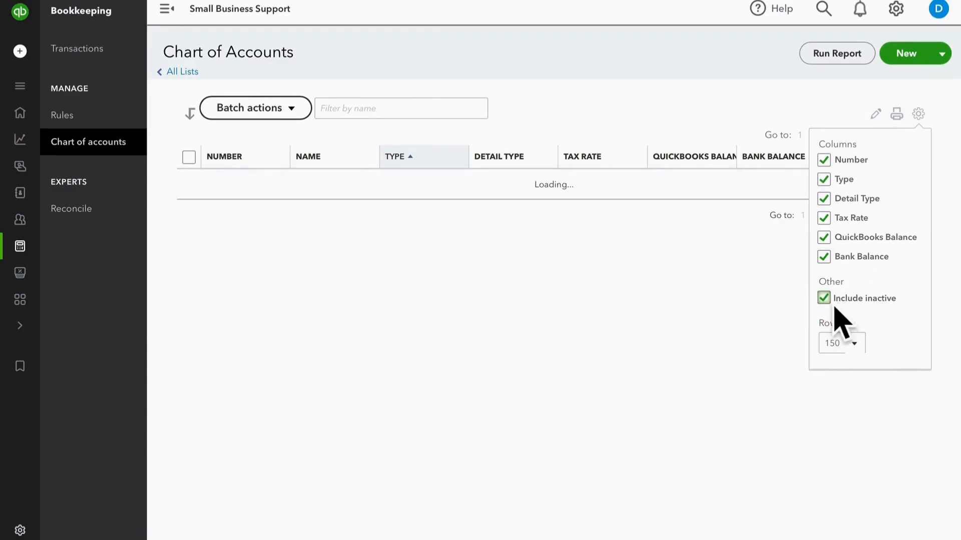
{"action": "left_click", "coordinate": [921, 116]}
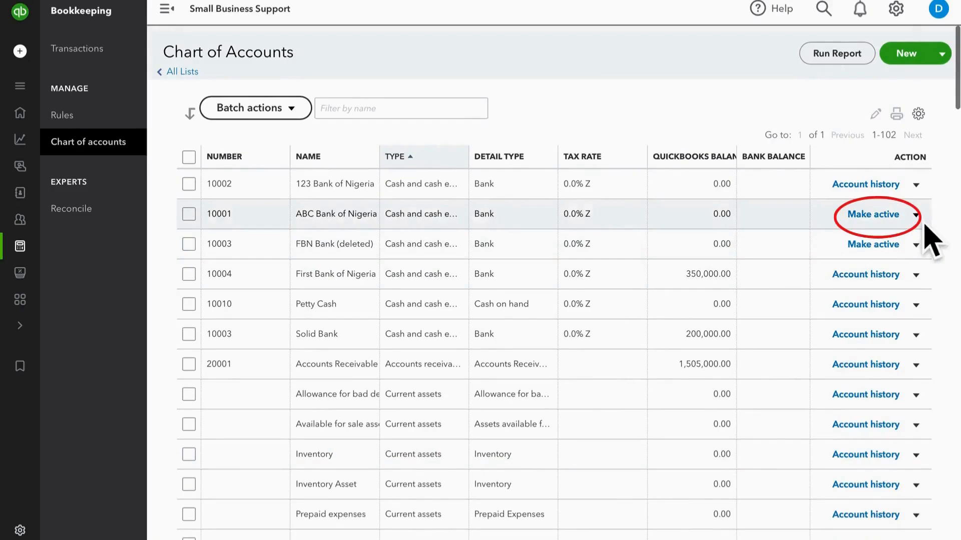
{"action": "left_click", "coordinate": [888, 218]}
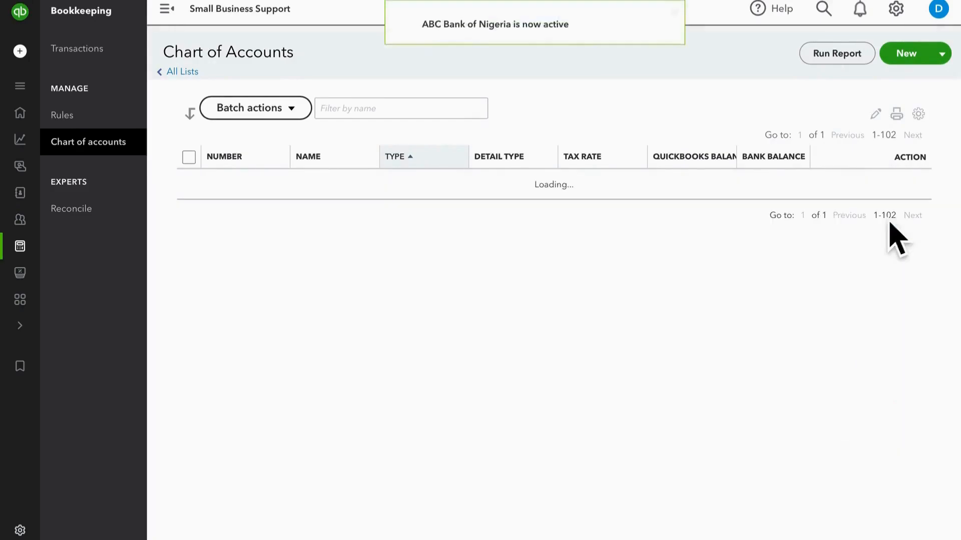
Step: Run the report for the deleted FBN Bank account
{"action": "left_click", "coordinate": [922, 253]}
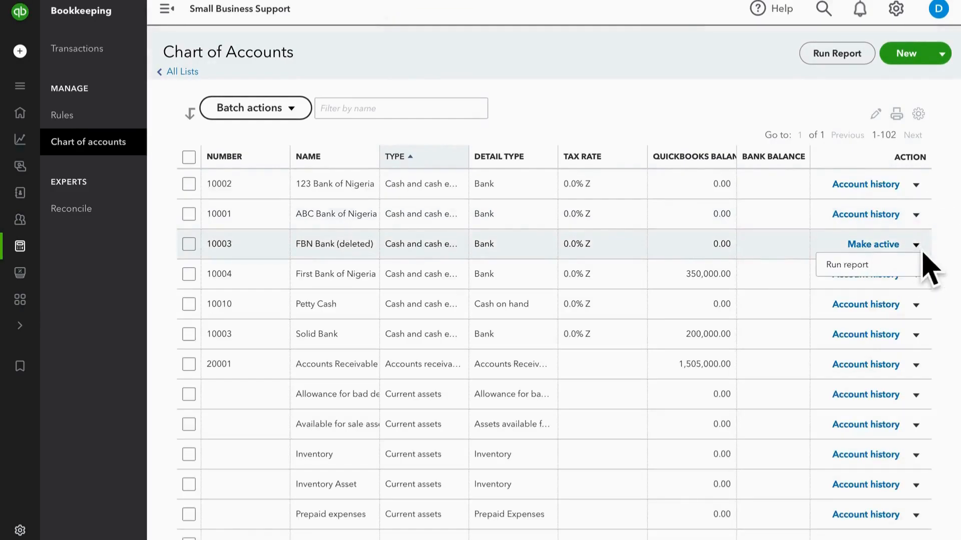
{"action": "left_click", "coordinate": [873, 274]}
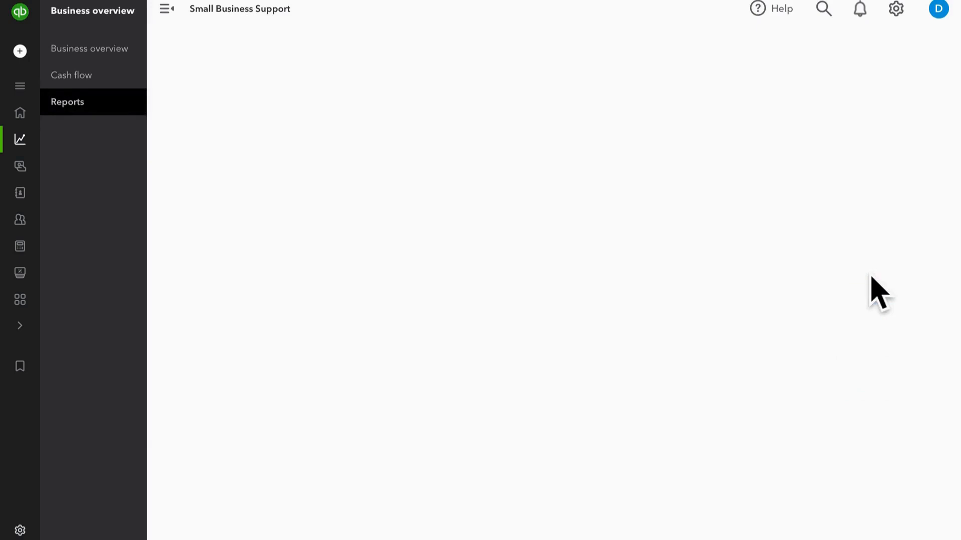